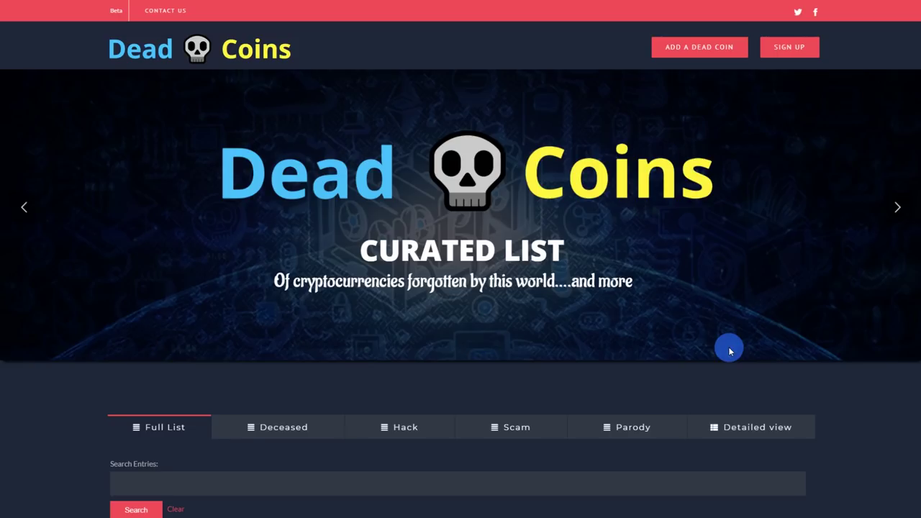
Examine the Dead Coins full list, reading the entries' descriptions and categories, and return to the start of the page.
{"action": "scroll", "coordinate": [729, 351], "scroll_direction": "down", "scroll_amount": 2}
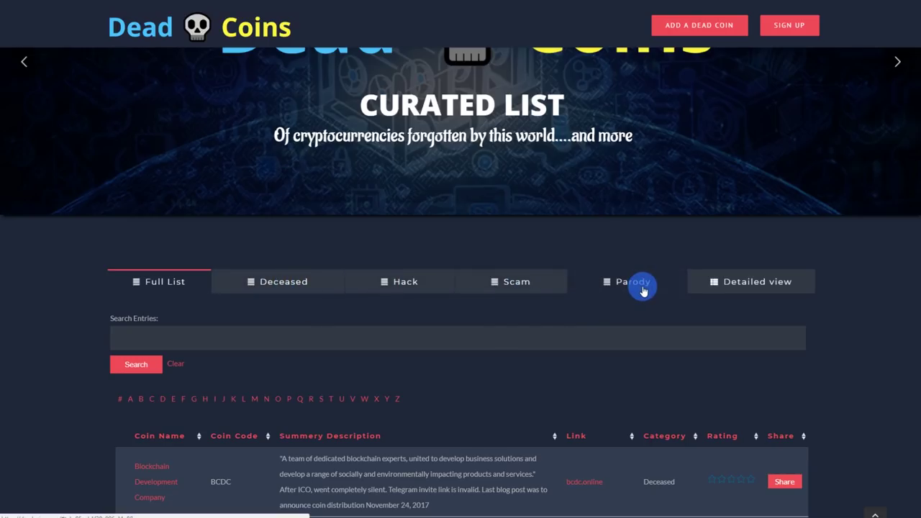
{"action": "scroll", "coordinate": [535, 343], "scroll_direction": "down", "scroll_amount": 2}
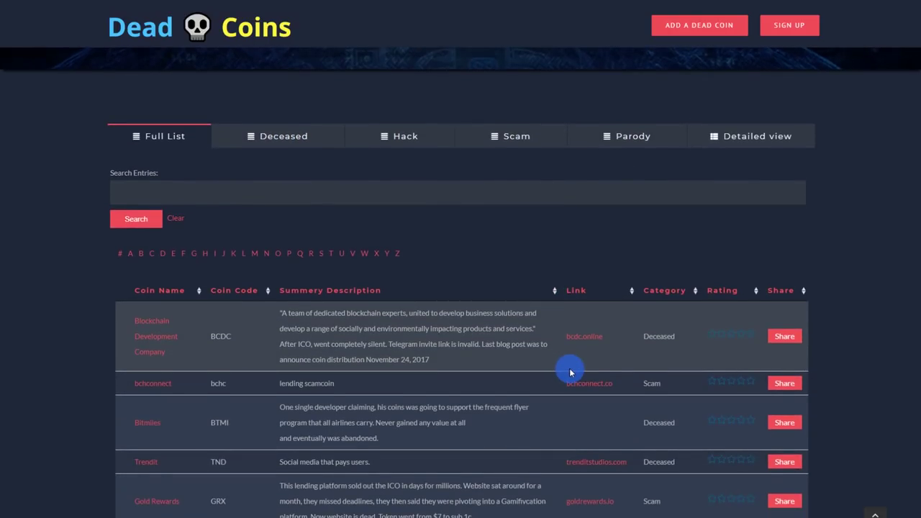
{"action": "scroll", "coordinate": [570, 372], "scroll_direction": "down", "scroll_amount": 5}
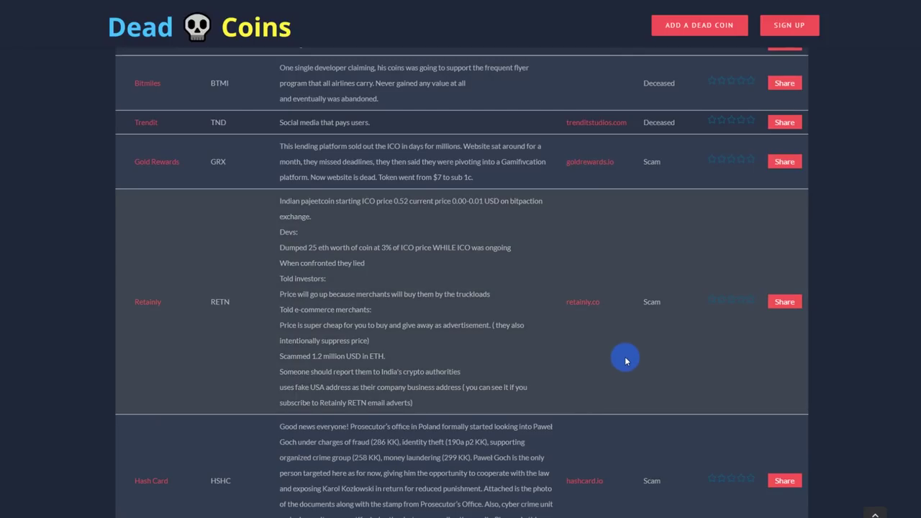
{"action": "scroll", "coordinate": [625, 360], "scroll_direction": "down", "scroll_amount": 2}
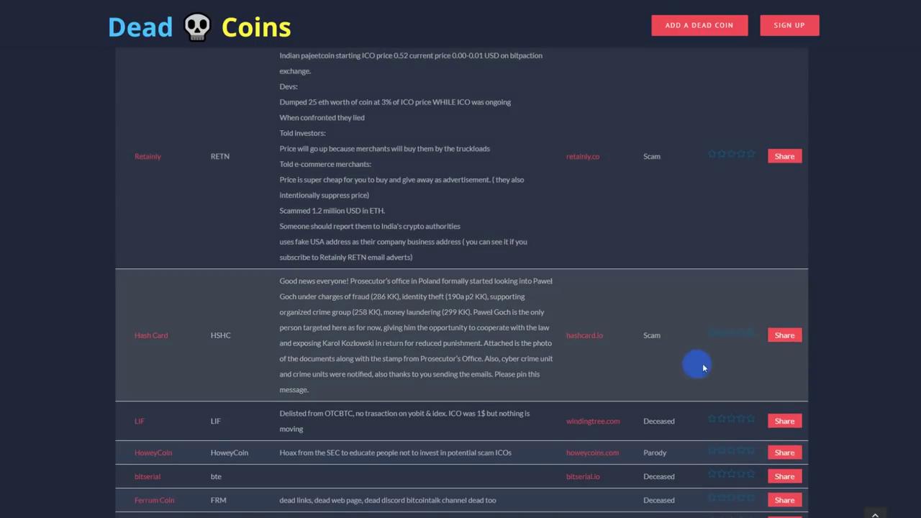
{"action": "scroll", "coordinate": [709, 371], "scroll_direction": "up", "scroll_amount": 10}
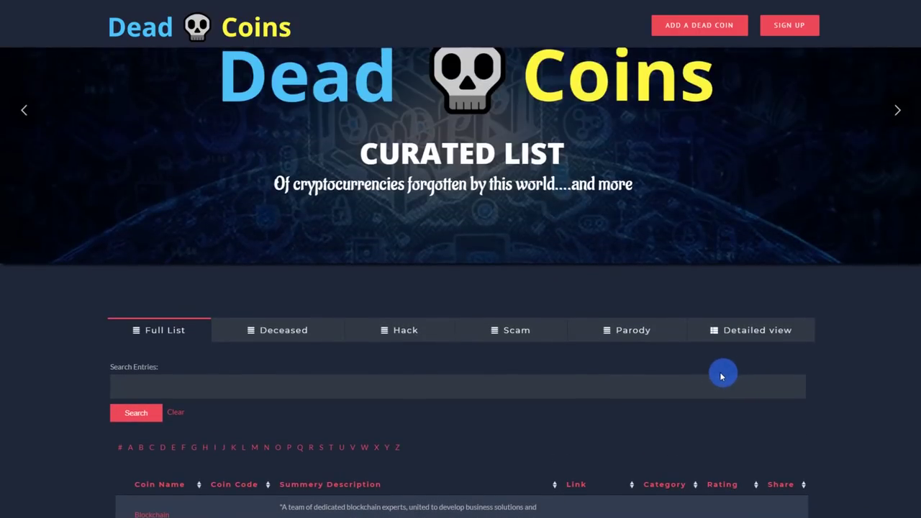
{"action": "scroll", "coordinate": [685, 377], "scroll_direction": "up", "scroll_amount": 1}
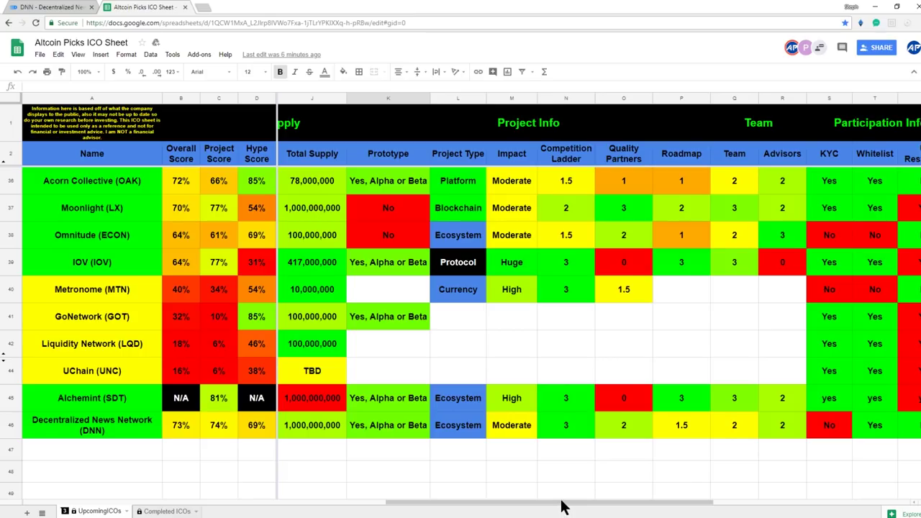
Review the Decentralized News Network (DNN) row in the Altcoin Picks ICO Sheet, from token metrics and project info to community hype and dates.
{"action": "left_click_drag", "start_coordinate": [563, 507], "coordinate": [775, 499]}
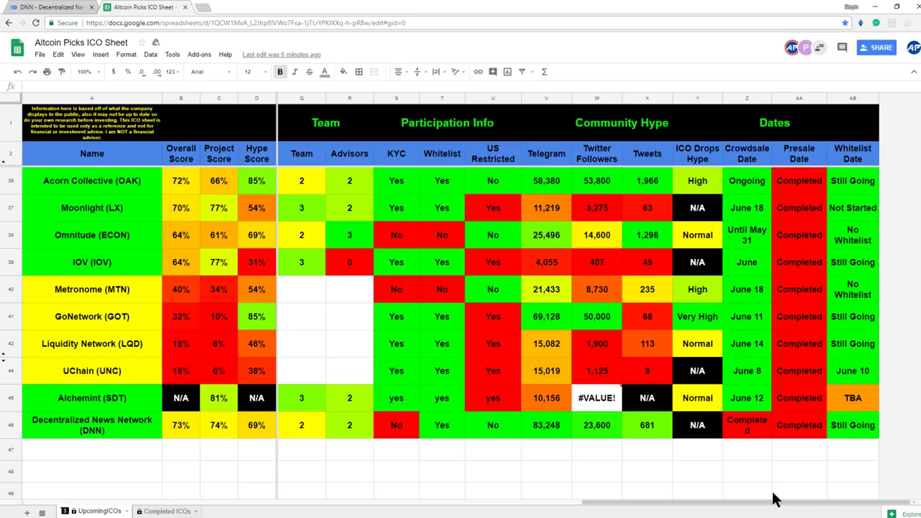
{"action": "left_click_drag", "start_coordinate": [775, 499], "coordinate": [749, 508]}
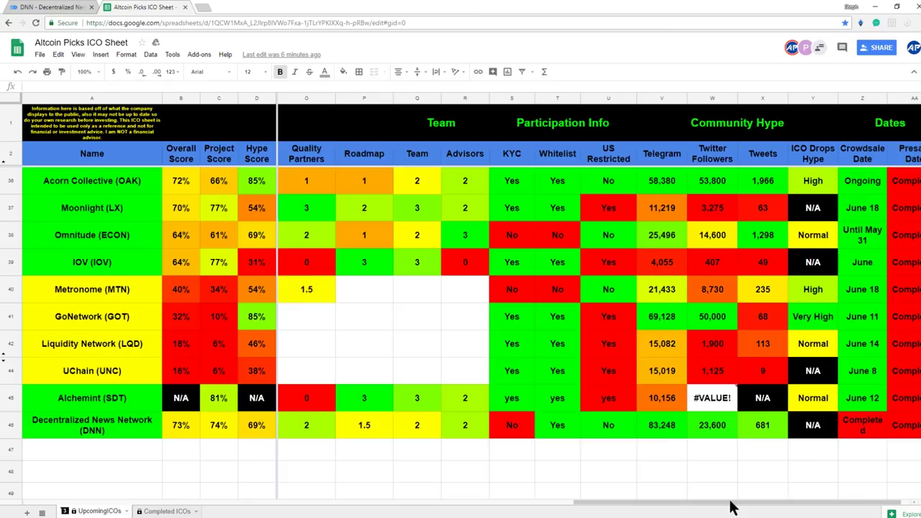
{"action": "mouse_move", "coordinate": [732, 504]}
{"action": "left_mouse_down"}
{"action": "mouse_move", "coordinate": [773, 508]}
{"action": "mouse_move", "coordinate": [717, 508]}
{"action": "left_mouse_up"}
{"action": "left_click_drag", "start_coordinate": [592, 504], "coordinate": [508, 504]}
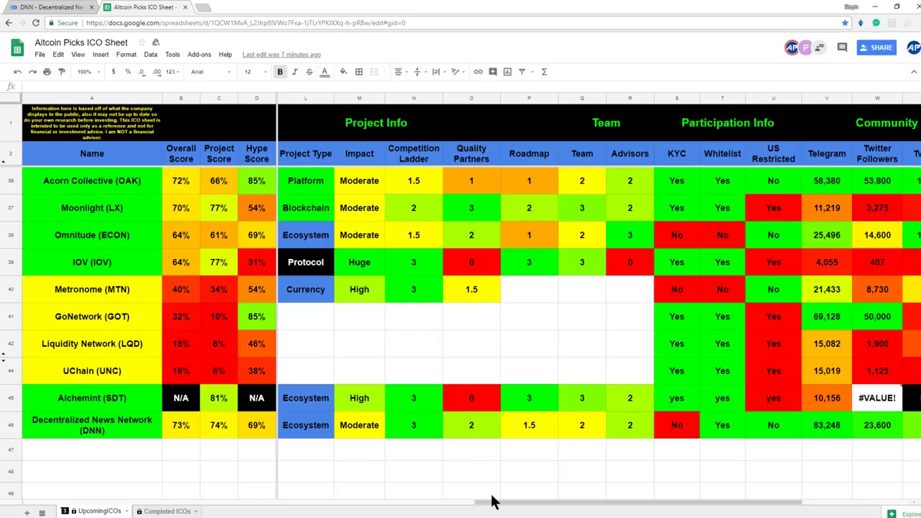
{"action": "left_click_drag", "start_coordinate": [488, 508], "coordinate": [459, 507]}
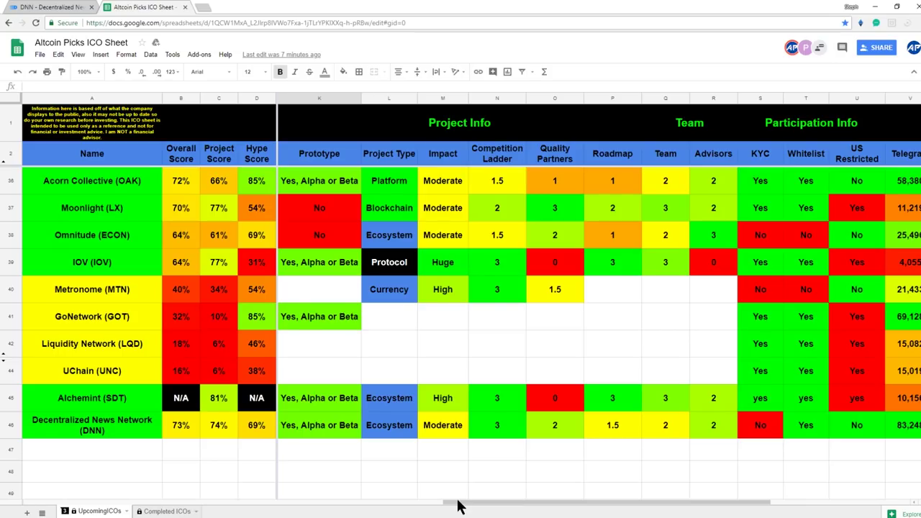
{"action": "left_click_drag", "start_coordinate": [458, 507], "coordinate": [298, 503]}
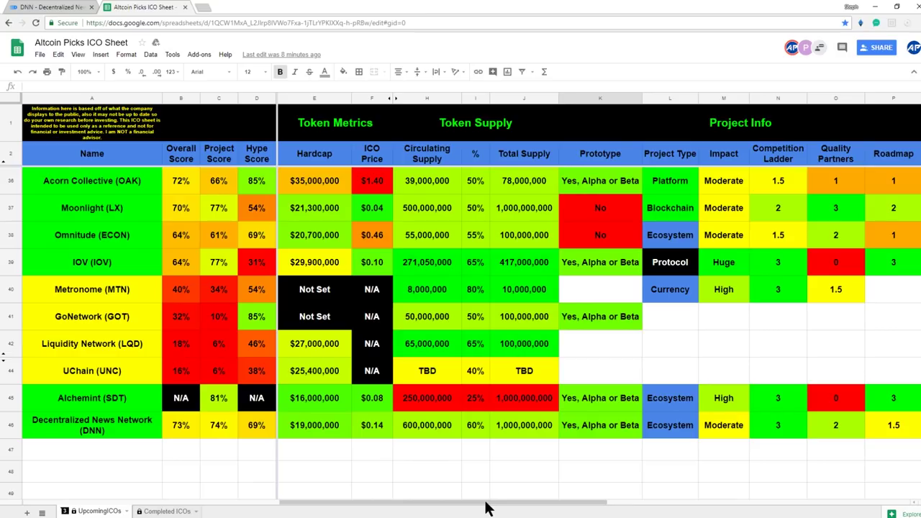
{"action": "left_click_drag", "start_coordinate": [485, 508], "coordinate": [792, 487]}
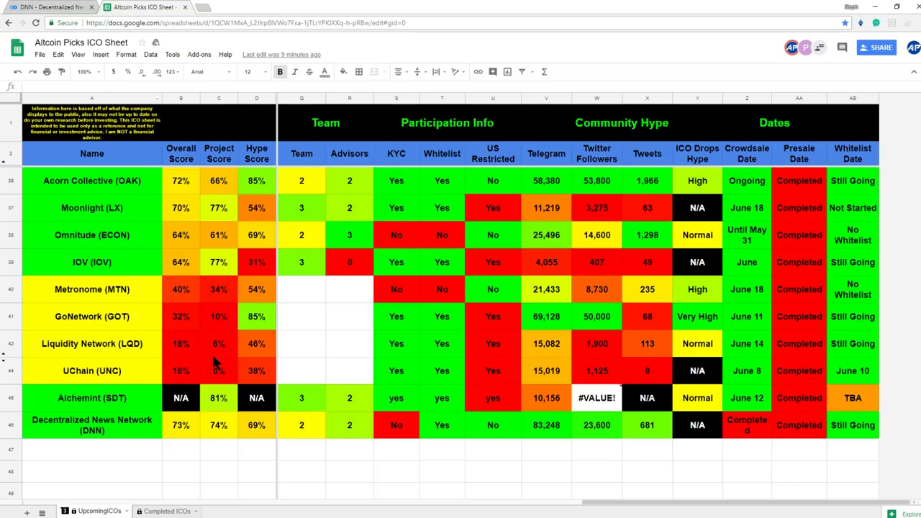
Examine the Arweave (AR) row on the UpcomingICOs sheet, comparing its token metrics, supply, project info, team and participation columns with neighbouring ICOs.
{"action": "scroll", "coordinate": [216, 356], "scroll_direction": "up", "scroll_amount": 3}
{"action": "scroll", "coordinate": [215, 363], "scroll_direction": "up", "scroll_amount": 1}
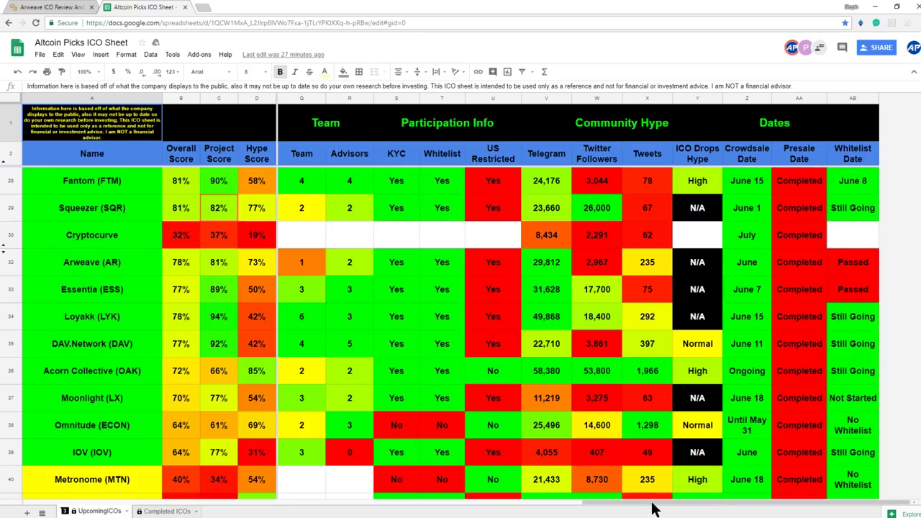
{"action": "left_click_drag", "start_coordinate": [653, 505], "coordinate": [317, 504]}
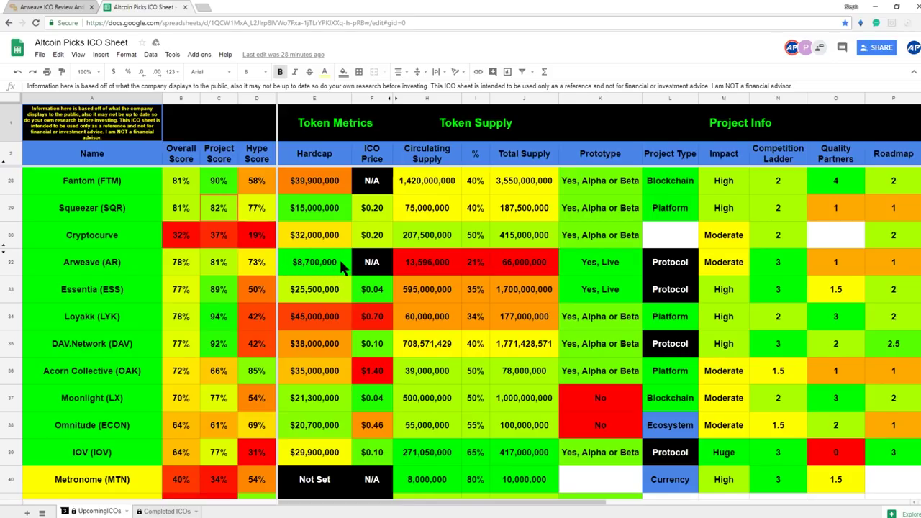
{"action": "scroll", "coordinate": [340, 262], "scroll_direction": "down", "scroll_amount": 3}
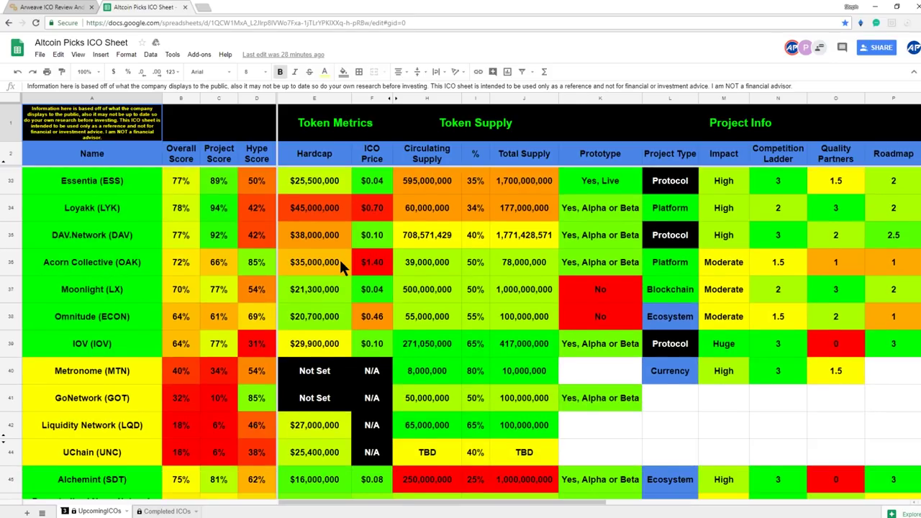
{"action": "scroll", "coordinate": [348, 335], "scroll_direction": "up", "scroll_amount": 4}
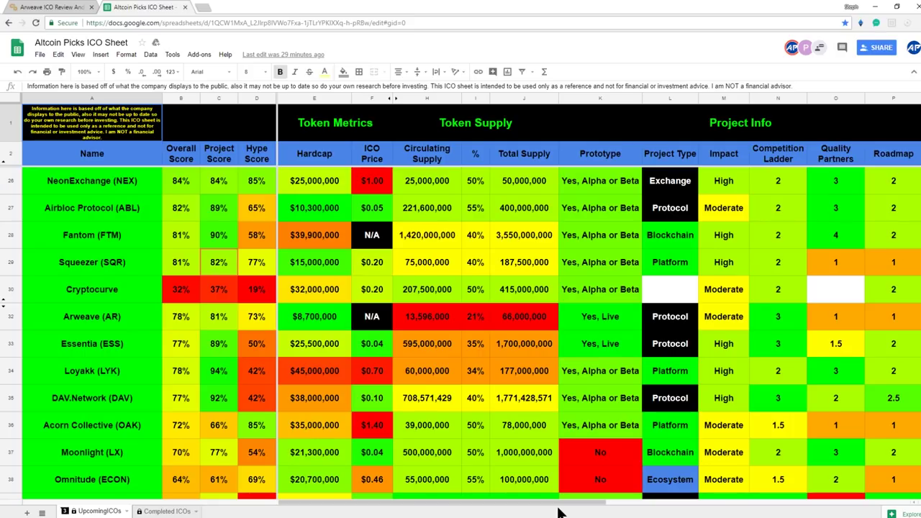
{"action": "left_click_drag", "start_coordinate": [554, 508], "coordinate": [843, 506]}
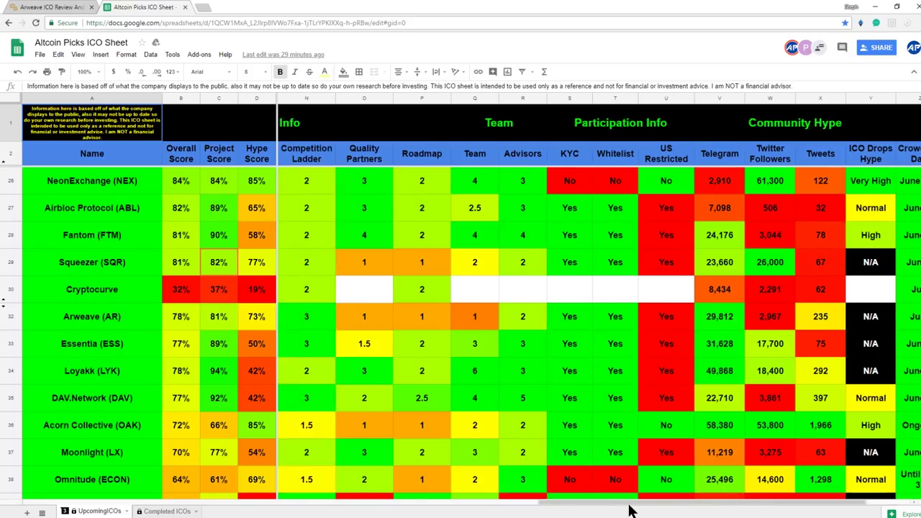
{"action": "left_click_drag", "start_coordinate": [676, 502], "coordinate": [398, 502]}
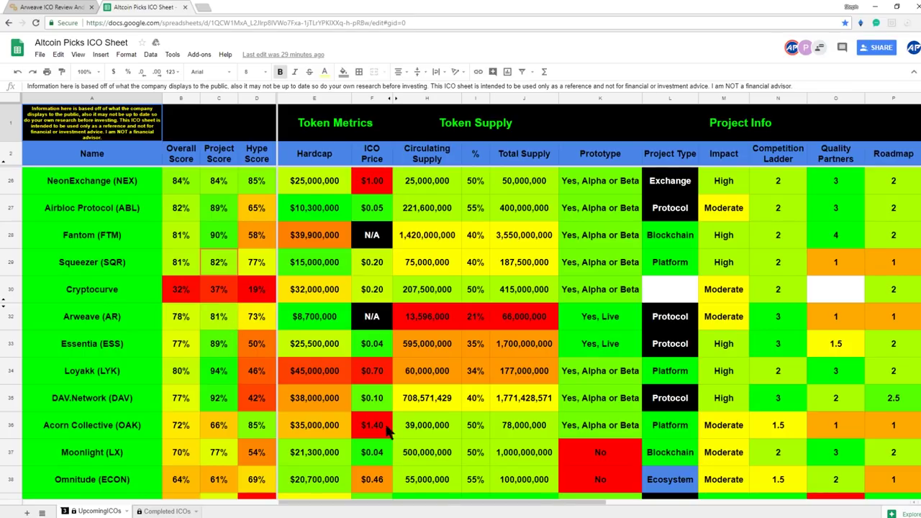
{"action": "left_click_drag", "start_coordinate": [429, 503], "coordinate": [502, 515]}
{"action": "scroll", "coordinate": [516, 382], "scroll_direction": "right", "scroll_amount": 3}
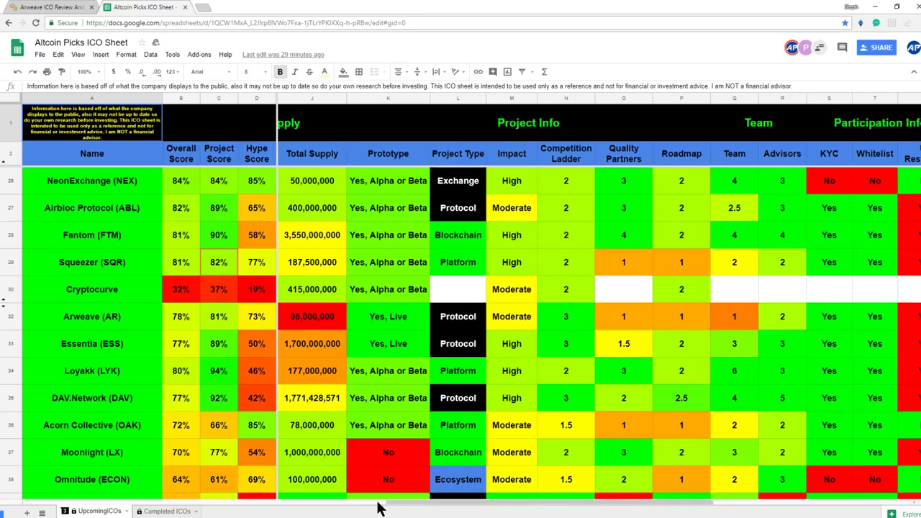
{"action": "scroll", "coordinate": [355, 509], "scroll_direction": "left", "scroll_amount": 1}
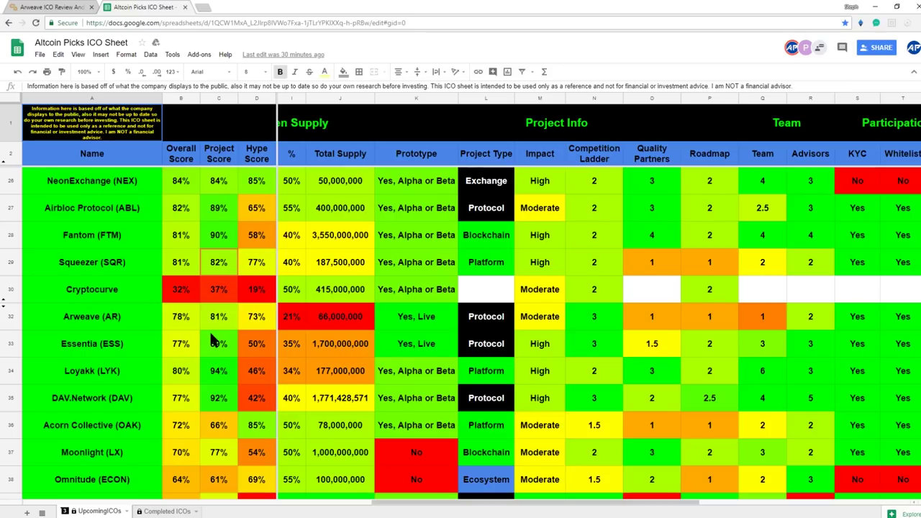
Switch to the Crypto Briefing Arweave ICO review and skim the article through its ratings, upsides and downsides.
{"action": "left_click", "coordinate": [65, 7]}
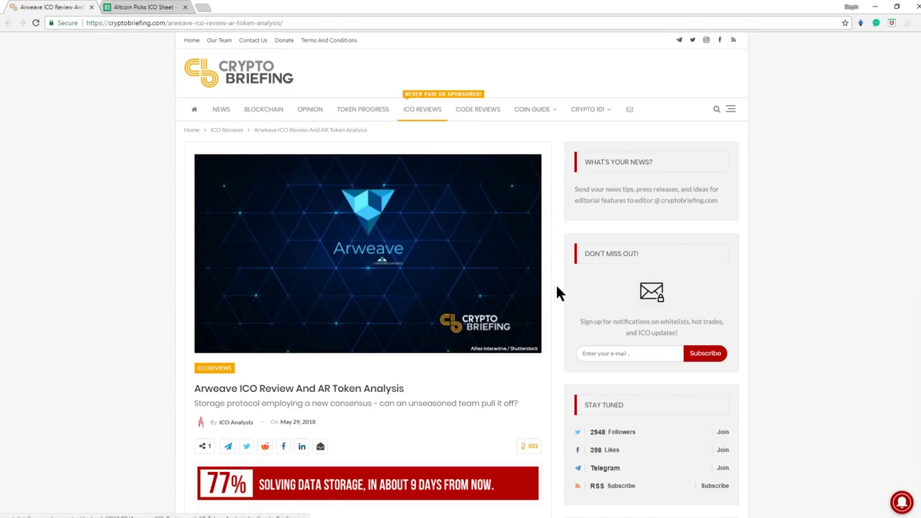
{"action": "scroll", "coordinate": [415, 413], "scroll_direction": "down", "scroll_amount": 2}
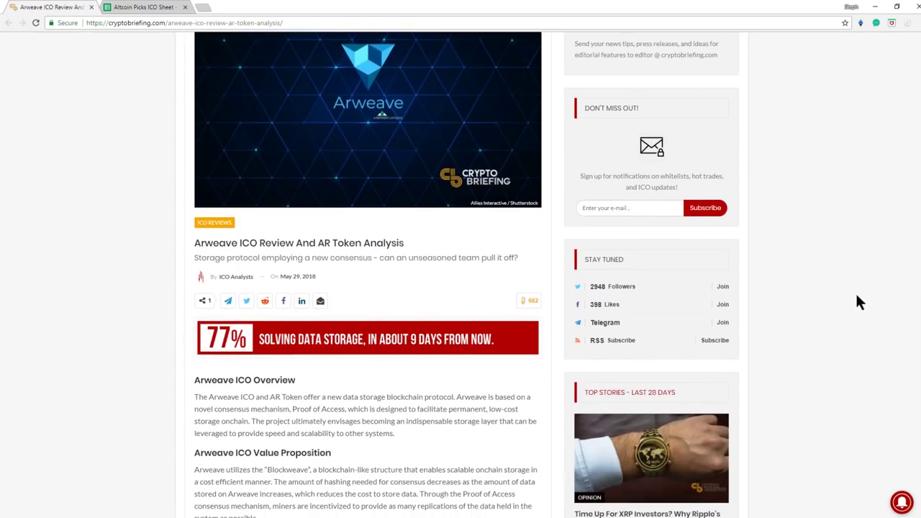
{"action": "scroll", "coordinate": [367, 288], "scroll_direction": "down", "scroll_amount": 20}
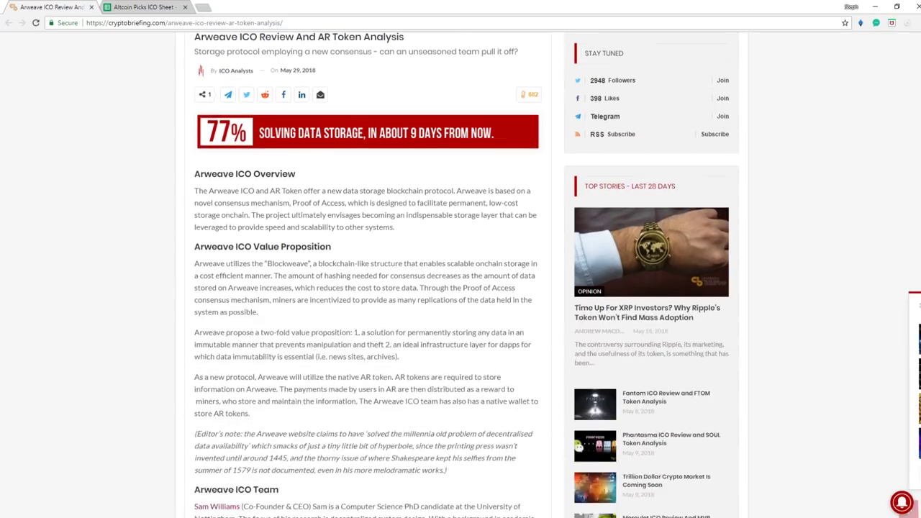
{"action": "scroll", "coordinate": [367, 288], "scroll_direction": "up", "scroll_amount": 20}
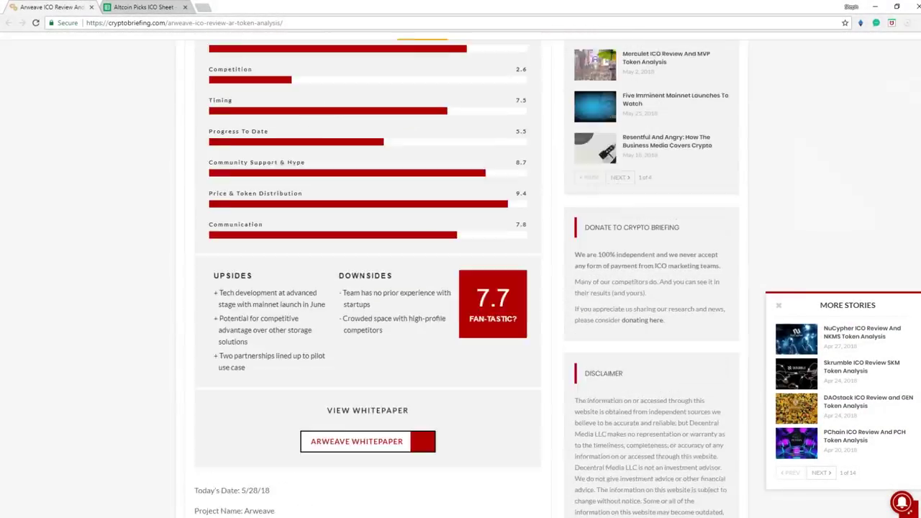
{"action": "scroll", "coordinate": [367, 288], "scroll_direction": "up", "scroll_amount": 6}
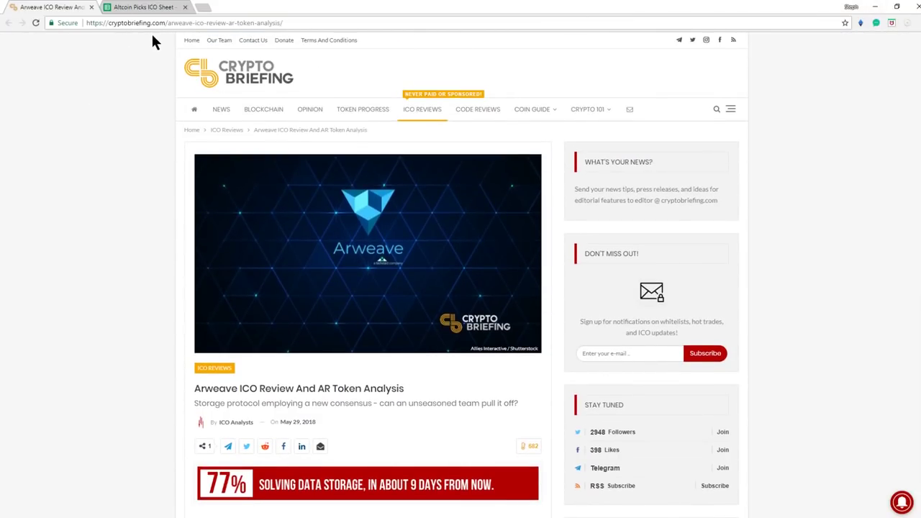
Return to the Altcoin Picks ICO Sheet and look over the token metrics and supply columns from Arweave down to Alchemint.
{"action": "left_click", "coordinate": [152, 8]}
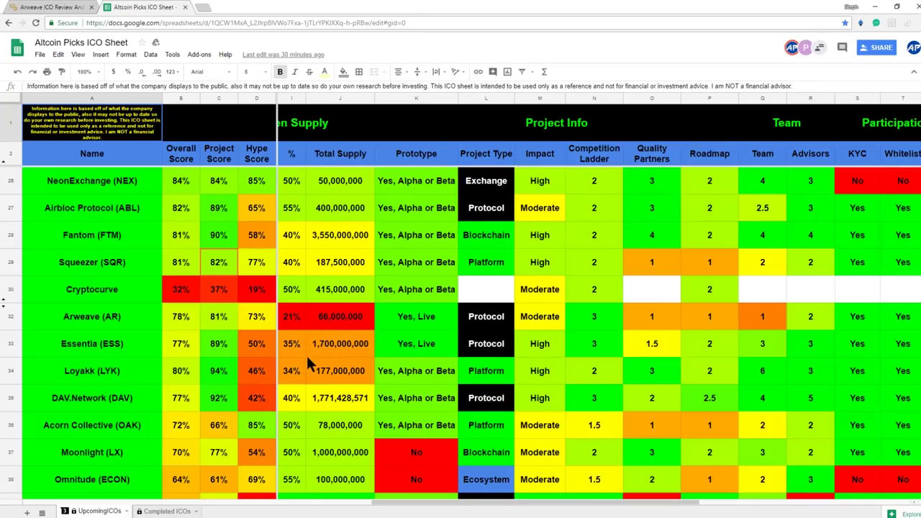
{"action": "left_click", "coordinate": [327, 500]}
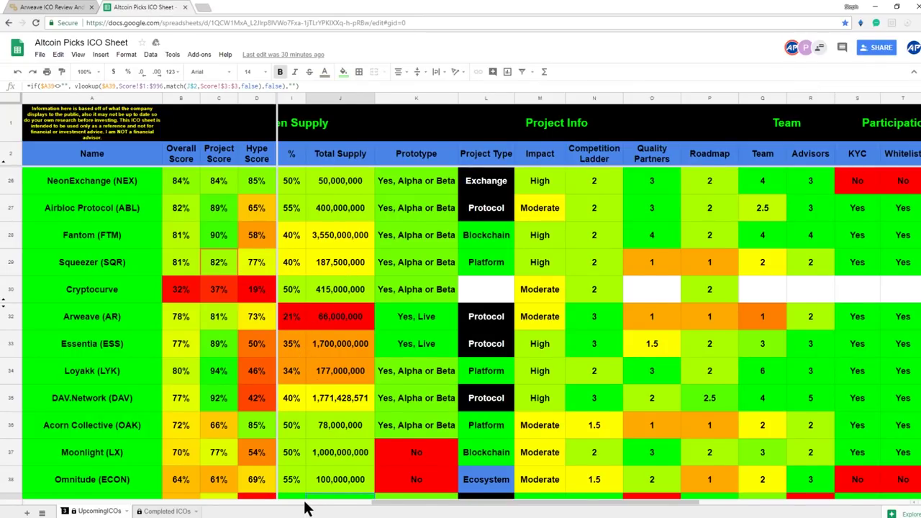
{"action": "scroll", "coordinate": [303, 503], "scroll_direction": "left", "scroll_amount": 5}
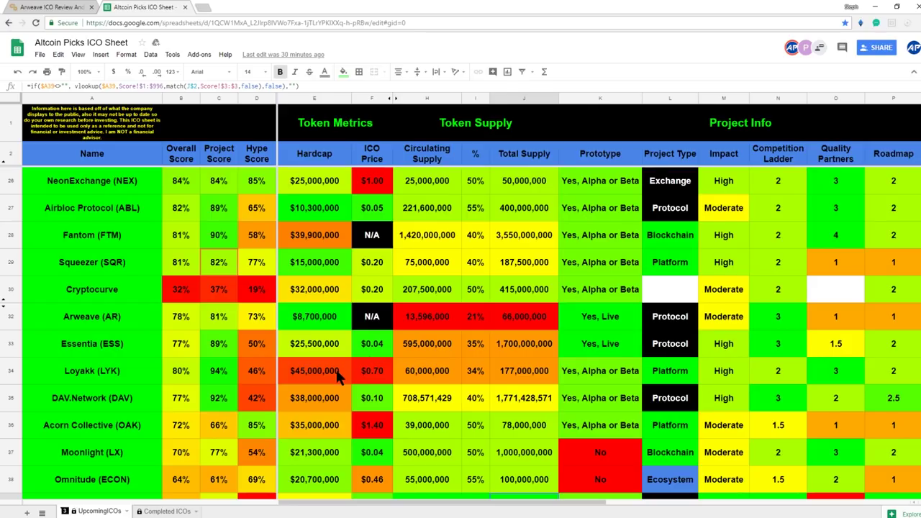
{"action": "scroll", "coordinate": [336, 369], "scroll_direction": "down", "scroll_amount": 1}
{"action": "scroll", "coordinate": [336, 370], "scroll_direction": "down", "scroll_amount": 1}
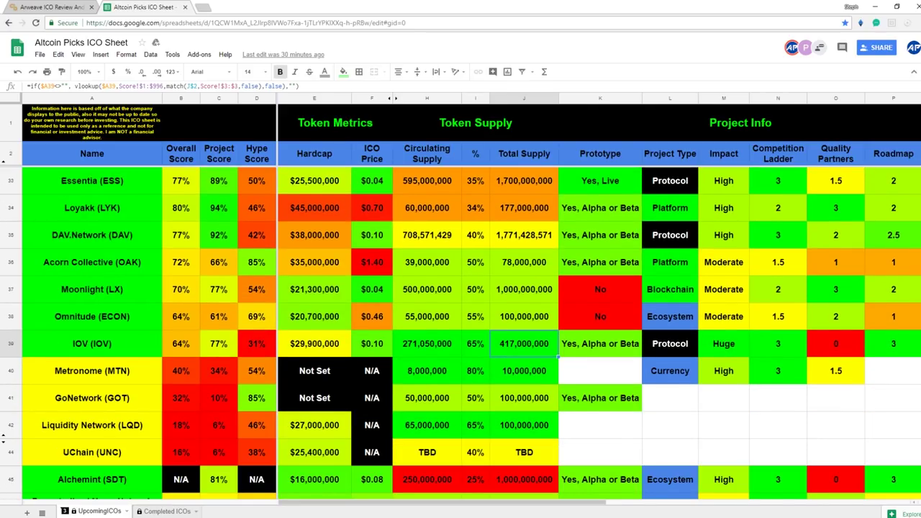
{"action": "scroll", "coordinate": [302, 385], "scroll_direction": "down", "scroll_amount": 1}
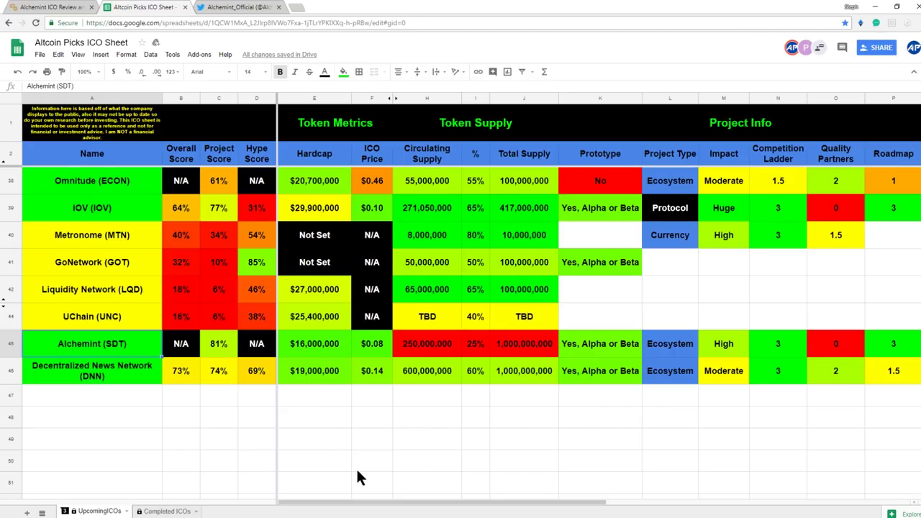
Review the Alchemint (SDT) row, starting at its hardcap and checking supply, project info, team, participation, community hype and dates.
{"action": "left_click", "coordinate": [339, 344]}
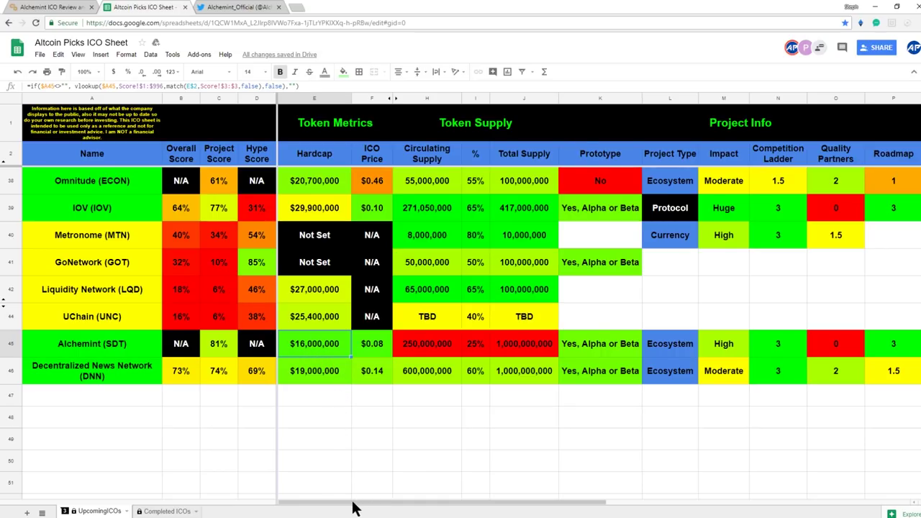
{"action": "left_click_drag", "start_coordinate": [352, 507], "coordinate": [814, 508]}
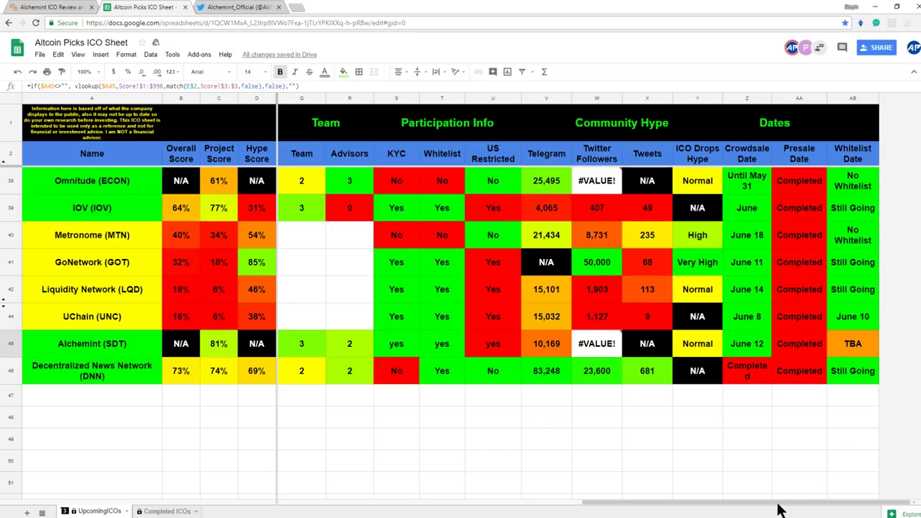
{"action": "left_click_drag", "start_coordinate": [777, 503], "coordinate": [799, 508]}
{"action": "left_click_drag", "start_coordinate": [770, 503], "coordinate": [400, 493]}
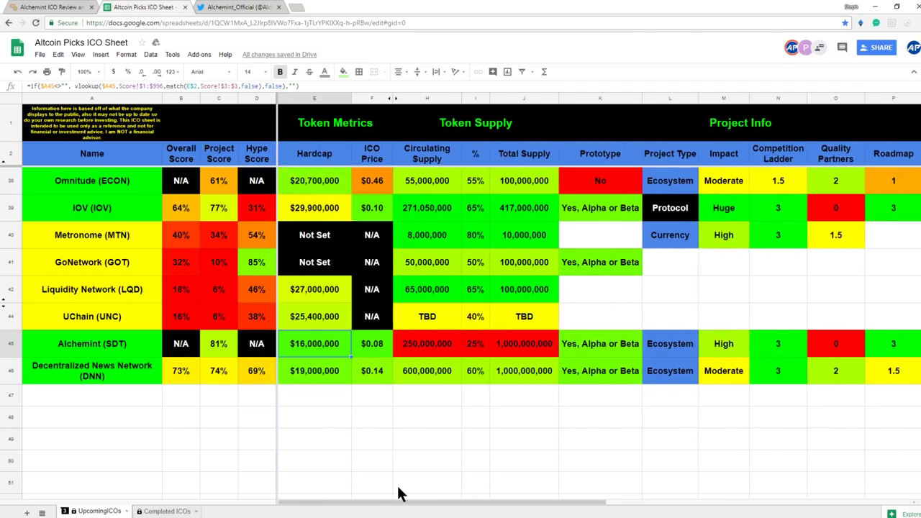
{"action": "left_click", "coordinate": [327, 395]}
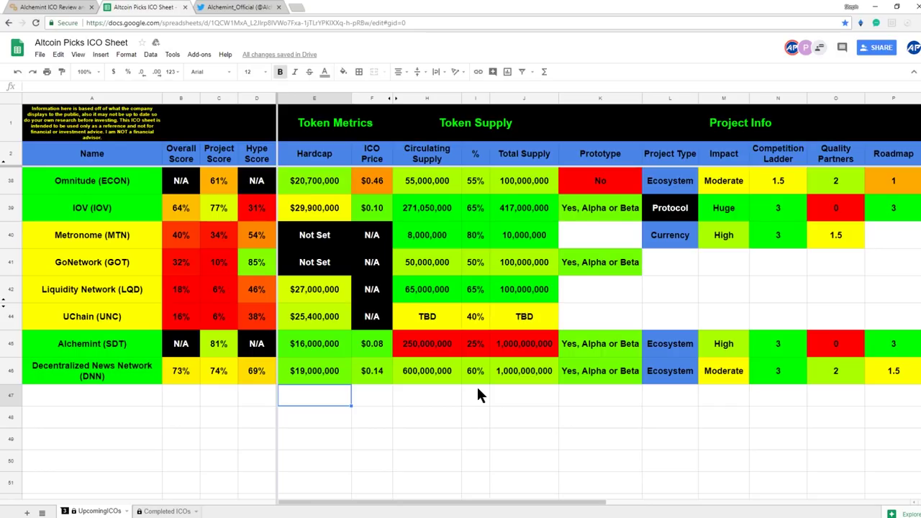
{"action": "left_click_drag", "start_coordinate": [558, 508], "coordinate": [691, 499]}
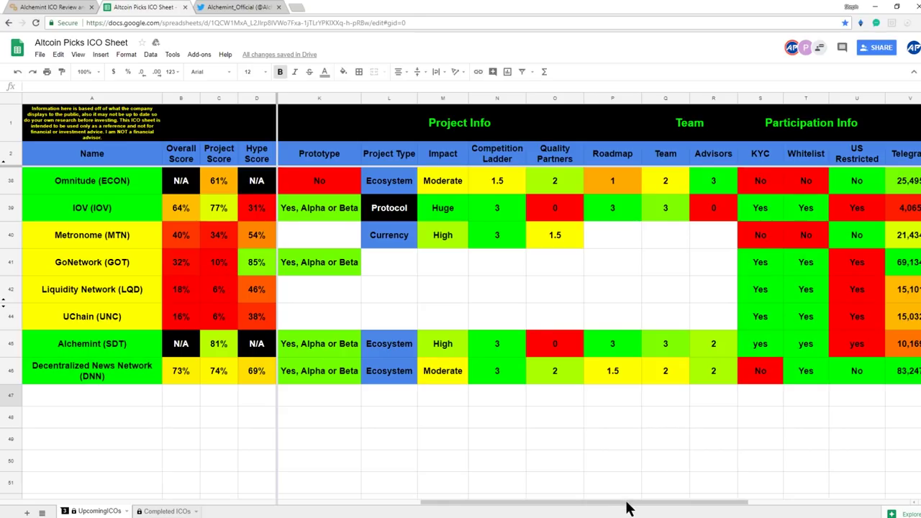
Inspect the Twitter Followers and Tweets cells in the Alchemint (SDT) row under Community Hype, comparing them with the UChain row.
{"action": "left_click_drag", "start_coordinate": [626, 508], "coordinate": [803, 516]}
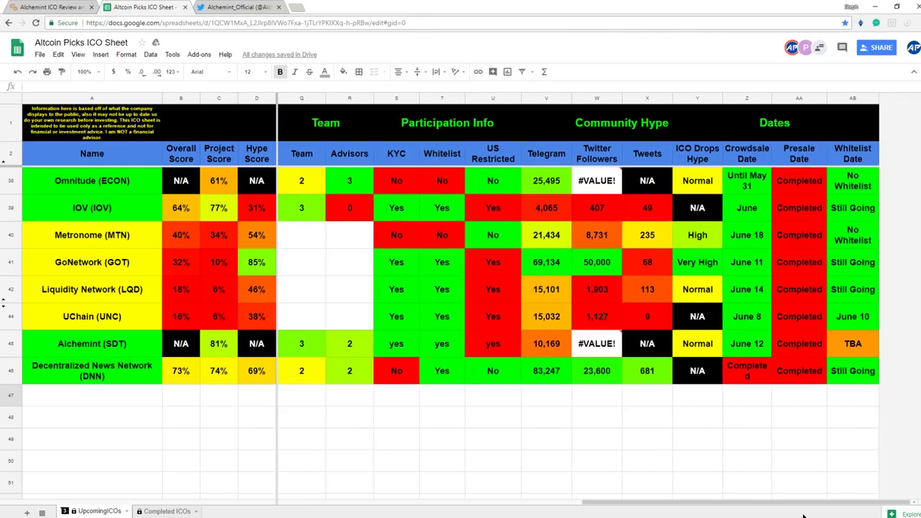
{"action": "left_click", "coordinate": [604, 352]}
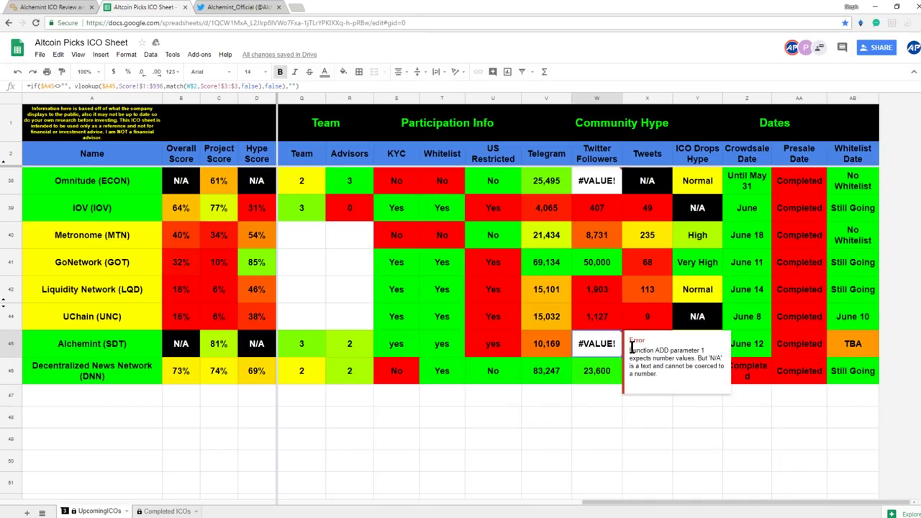
{"action": "left_click", "coordinate": [585, 308]}
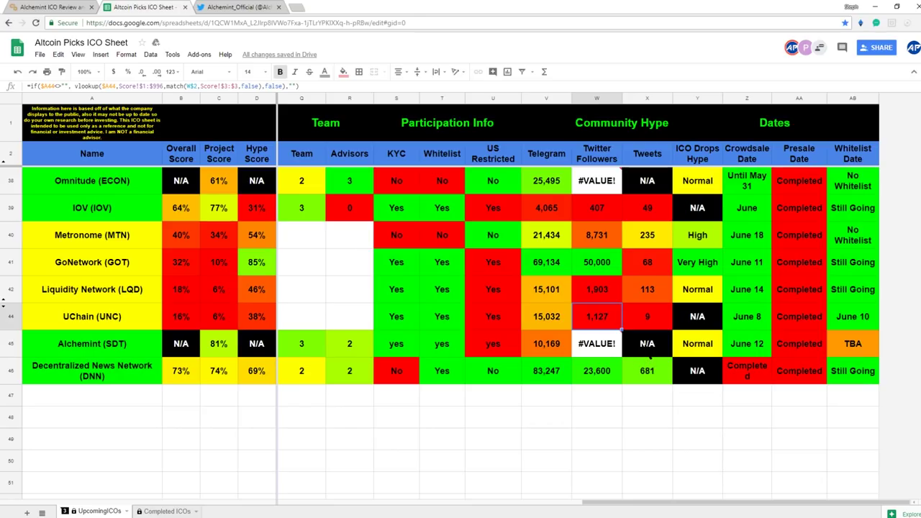
{"action": "left_click", "coordinate": [646, 354]}
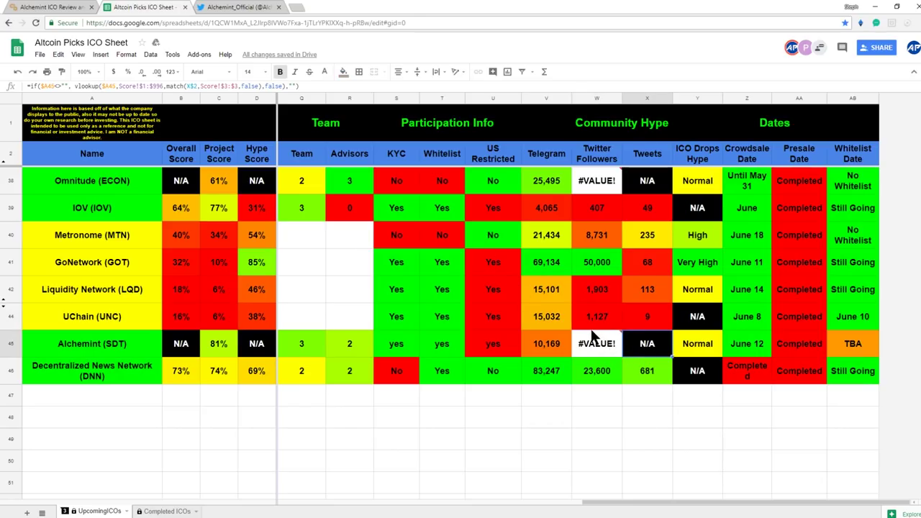
Check the tweet and follower counts on Alchemint's Twitter profile and return to the earlier columns of the ICO sheet.
{"action": "left_click", "coordinate": [212, 7]}
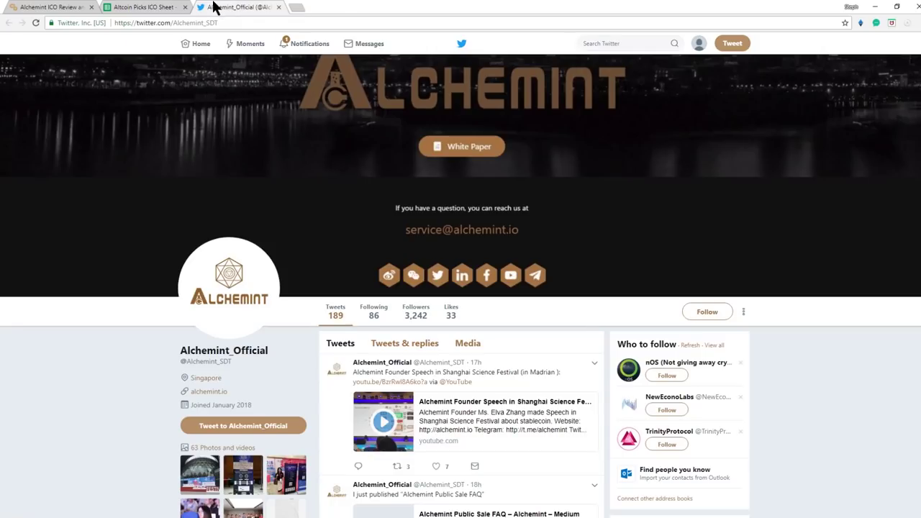
{"action": "left_click", "coordinate": [167, 7]}
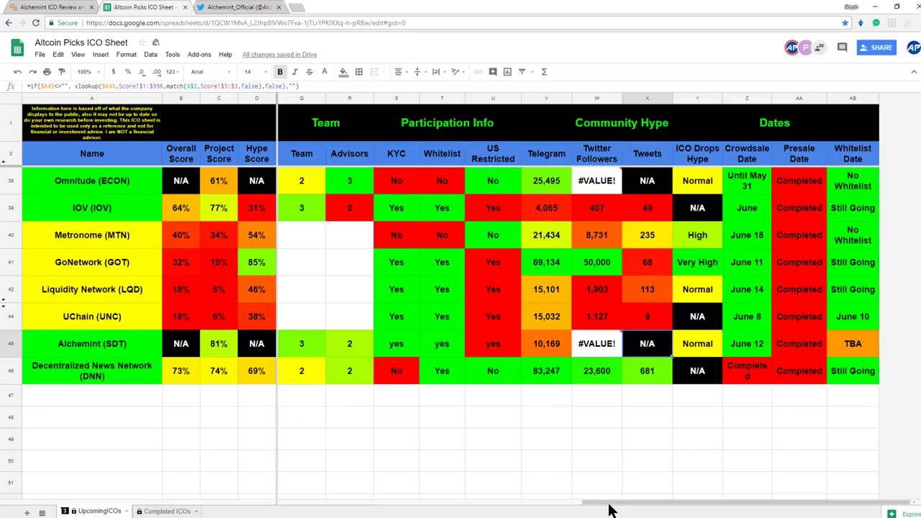
{"action": "left_click_drag", "start_coordinate": [600, 504], "coordinate": [303, 388]}
Switch to the Crypto Briefing Alchemint ICO review and skim it down to the category ratings, upsides, downsides and final score.
{"action": "left_click", "coordinate": [72, 7]}
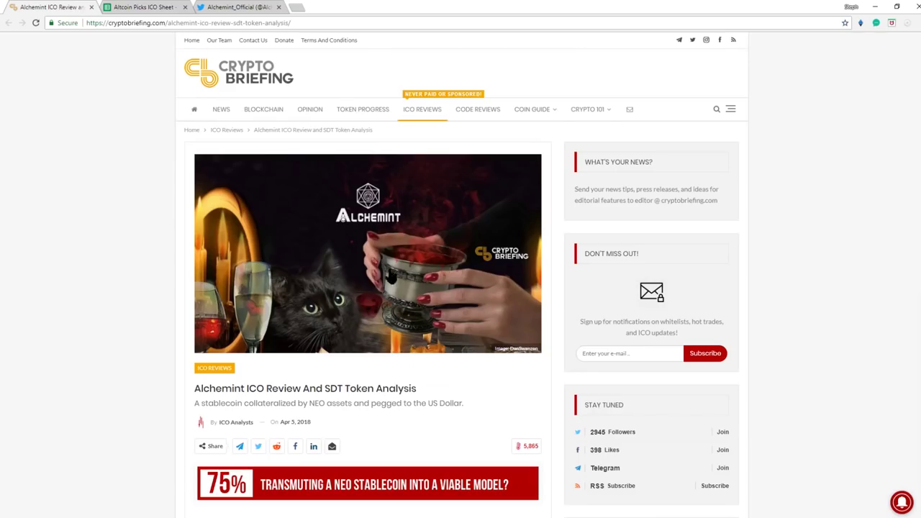
{"action": "scroll", "coordinate": [436, 324], "scroll_direction": "down", "scroll_amount": 3}
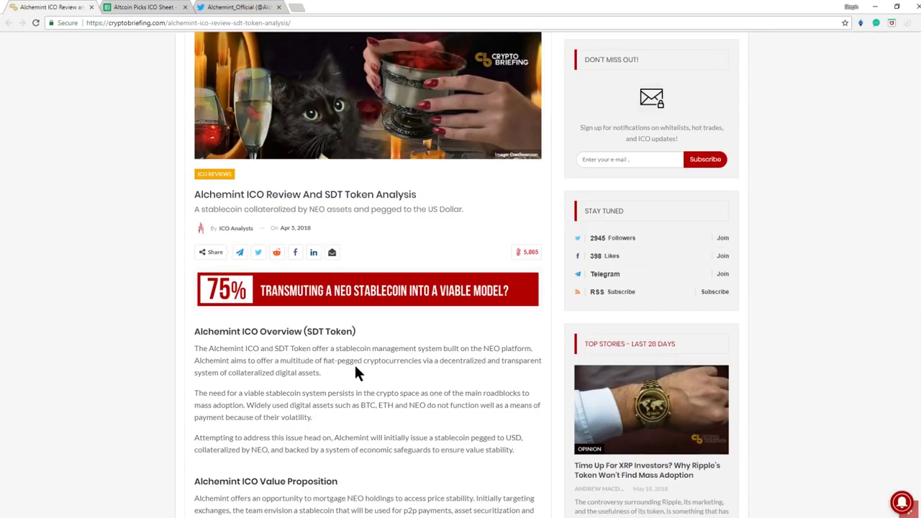
{"action": "scroll", "coordinate": [911, 128], "scroll_direction": "down", "scroll_amount": 5}
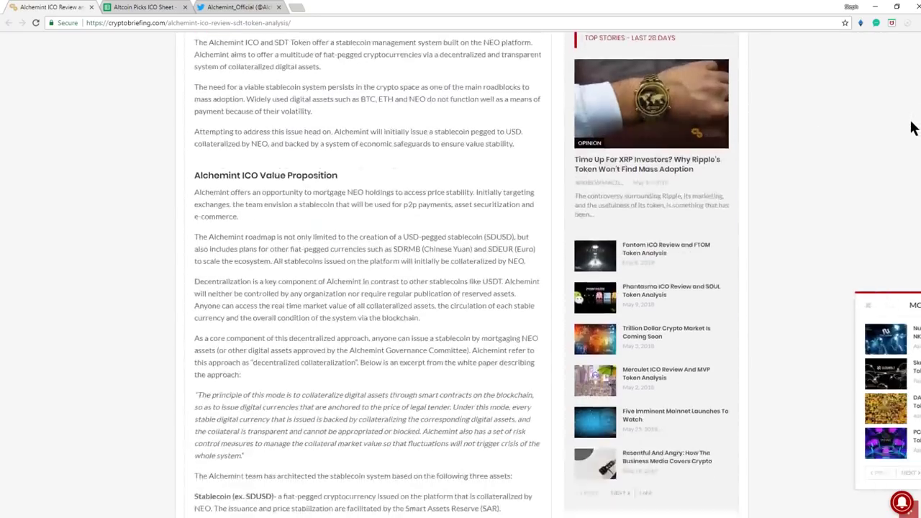
{"action": "scroll", "coordinate": [911, 128], "scroll_direction": "down", "scroll_amount": 10}
{"action": "scroll", "coordinate": [911, 128], "scroll_direction": "up", "scroll_amount": 1}
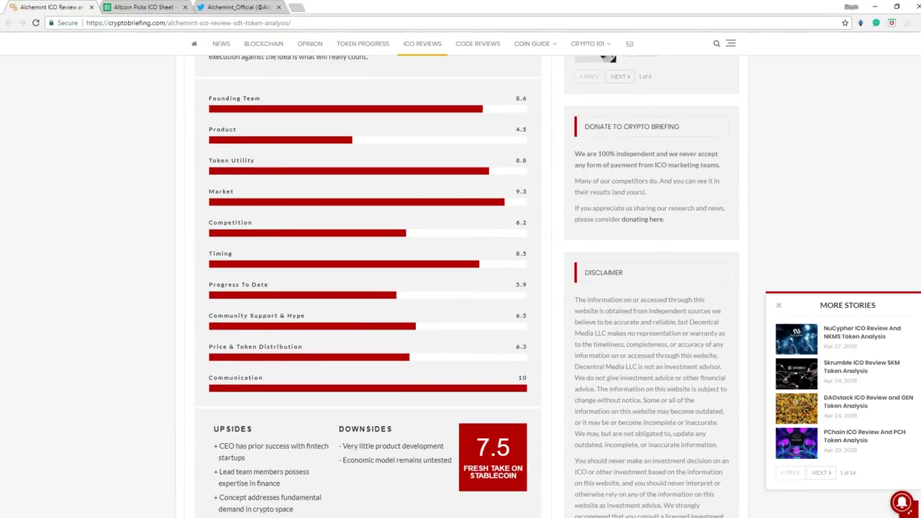